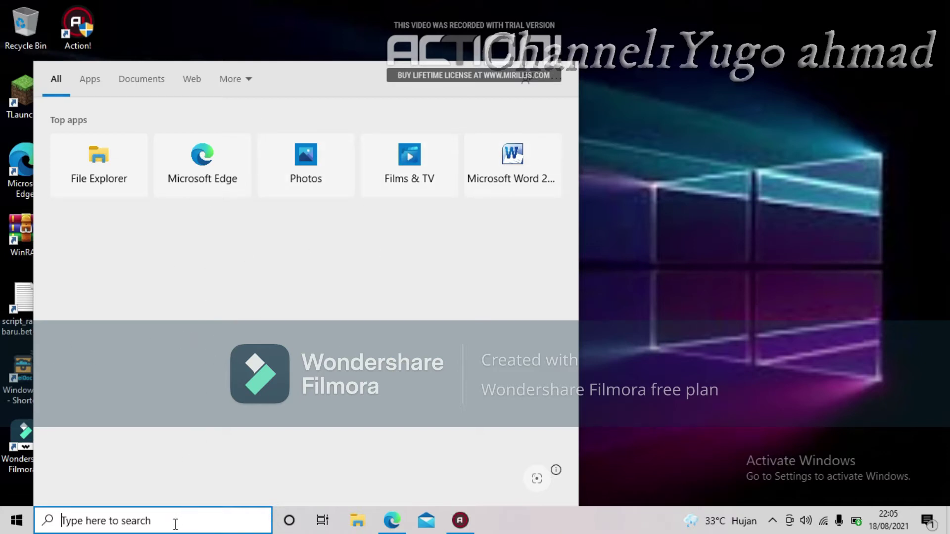
# Search Windows for the Control Panel, open it and go to Programs and Features
pyautogui.write('co')
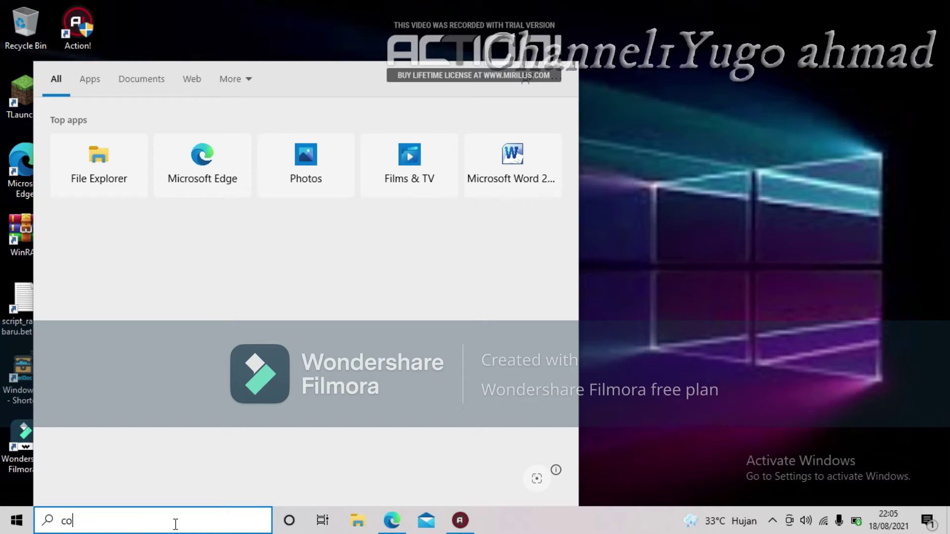
pyautogui.write('ntrol panel')
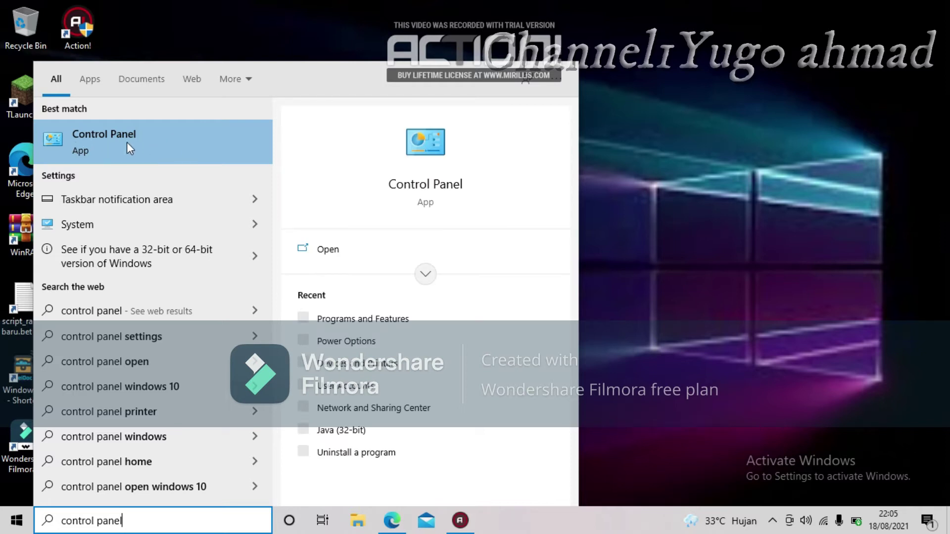
pyautogui.click(148, 141)
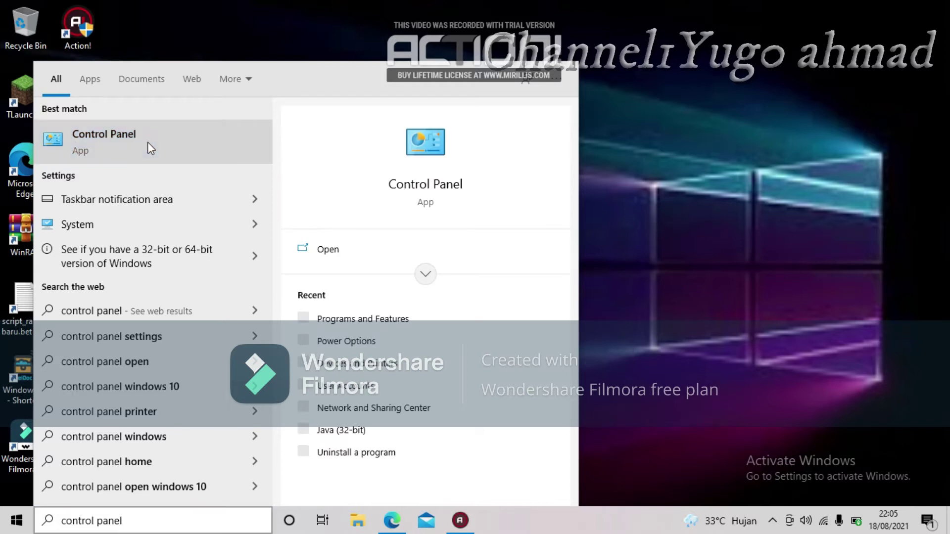
pyautogui.click(652, 7)
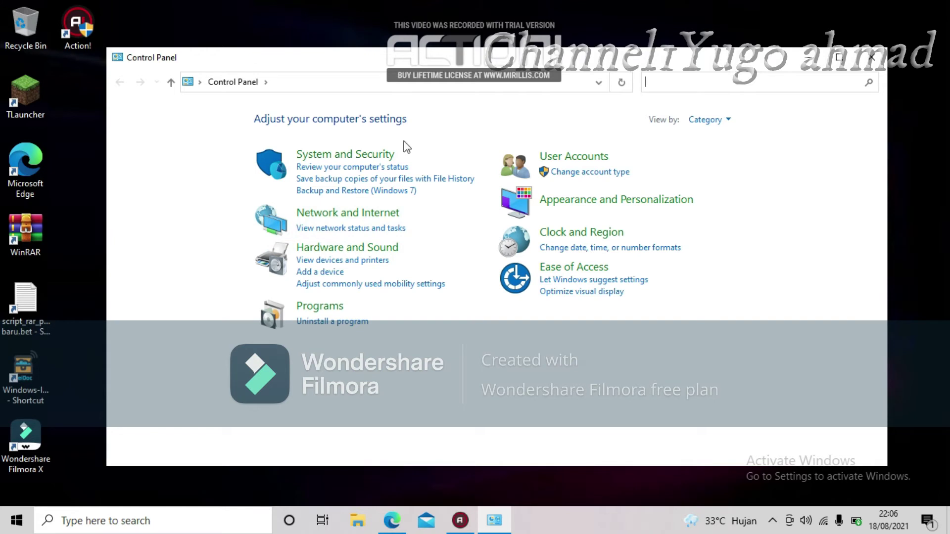
pyautogui.click(361, 212)
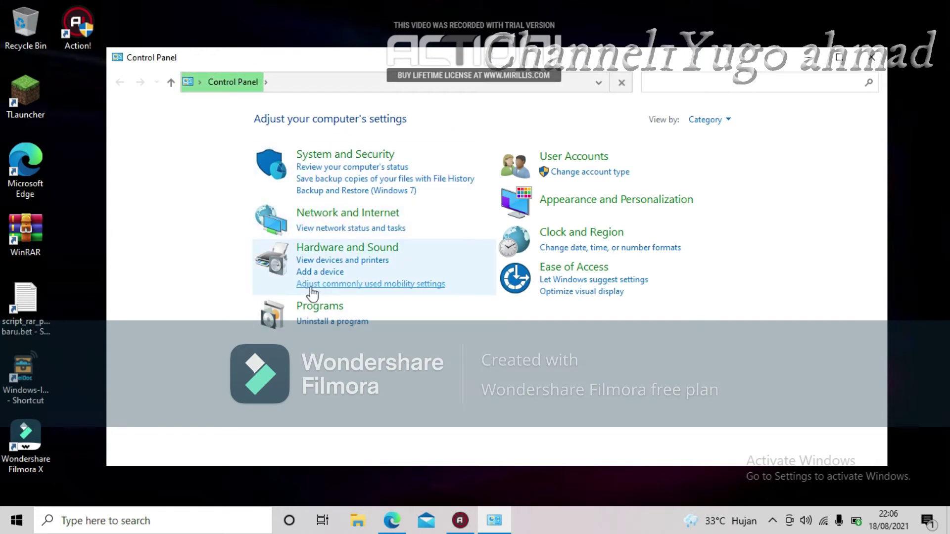
pyautogui.click(324, 315)
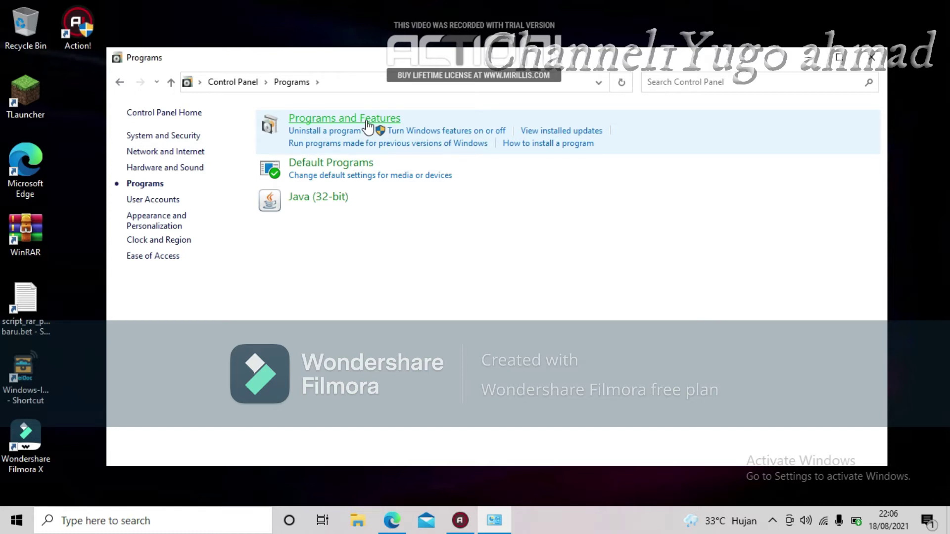
pyautogui.click(367, 121)
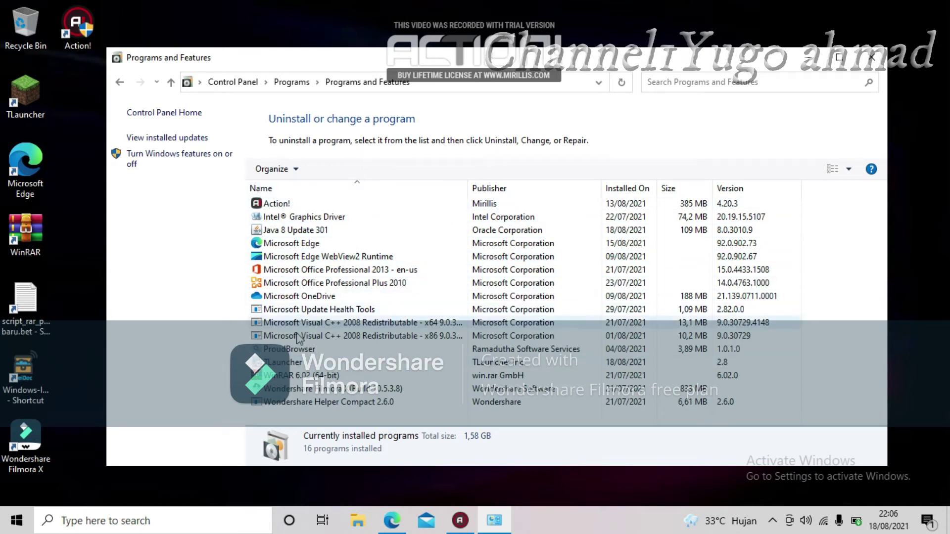
# Start uninstalling TLauncher from the installed programs list and allow the uninstaller to make changes to the device
pyautogui.click(290, 367)
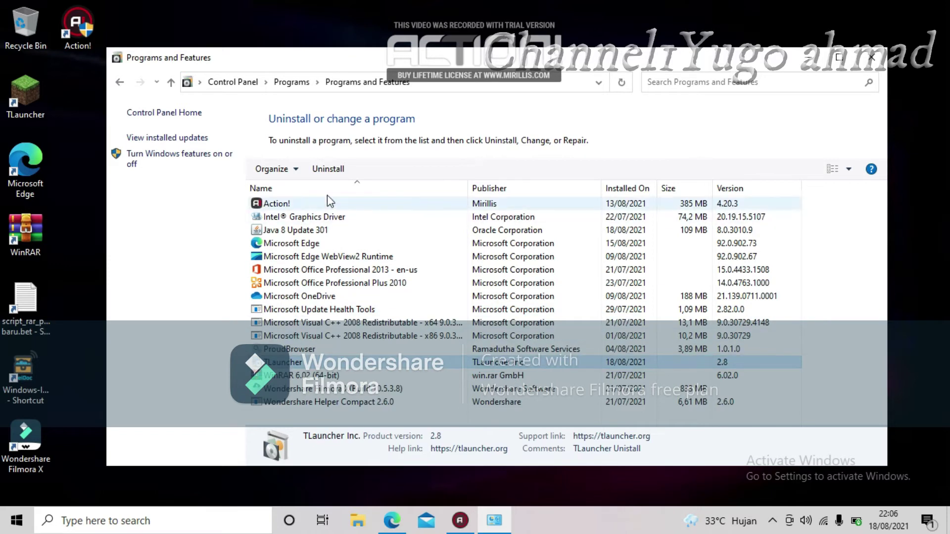
pyautogui.click(329, 169)
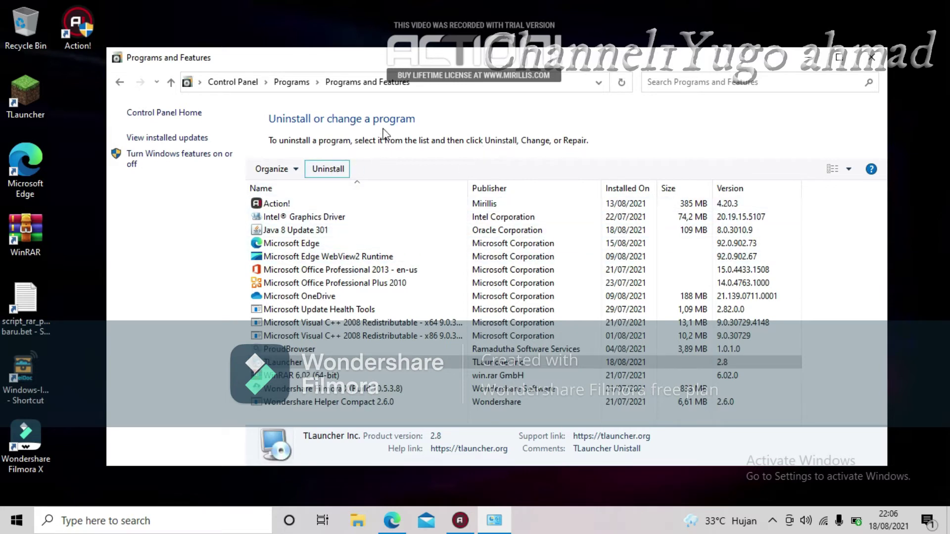
pyautogui.click(342, 169)
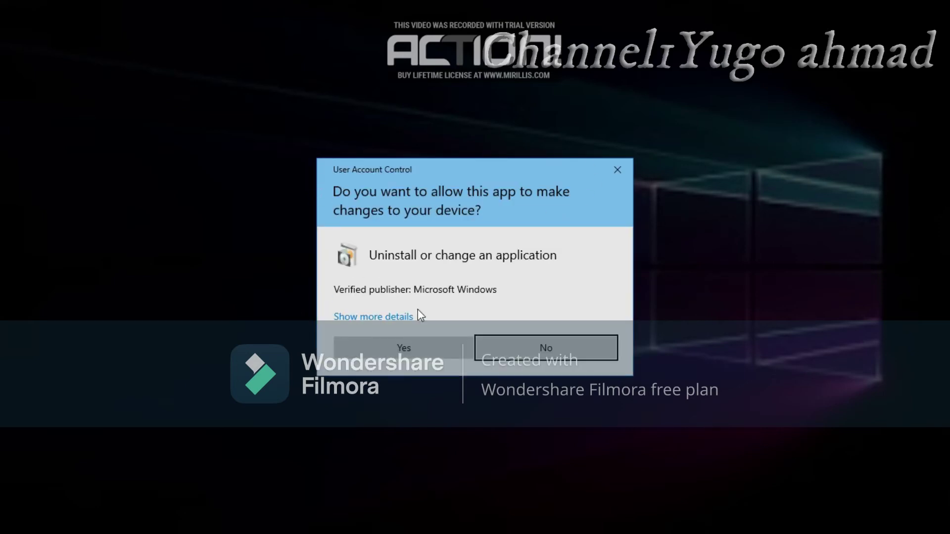
pyautogui.click(402, 362)
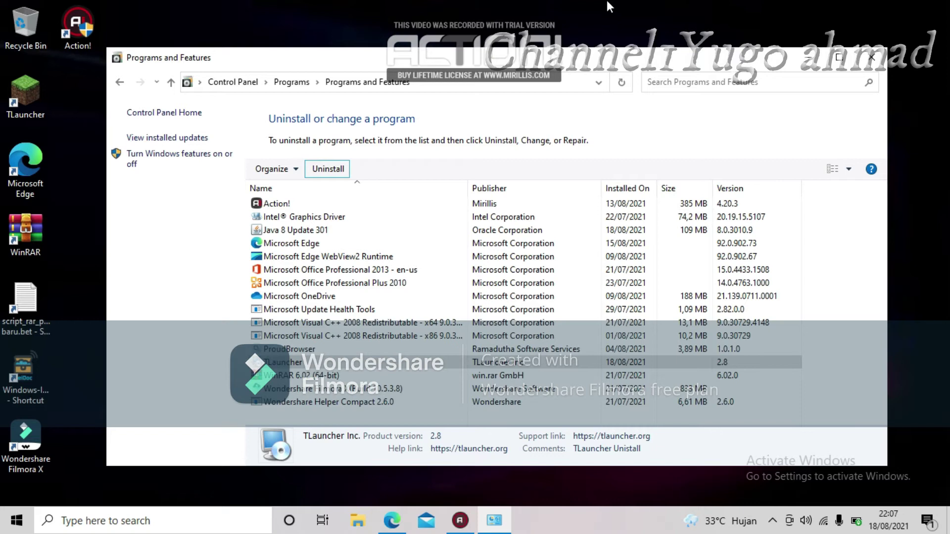
pyautogui.click(805, 66)
pyautogui.rightClick(505, 141)
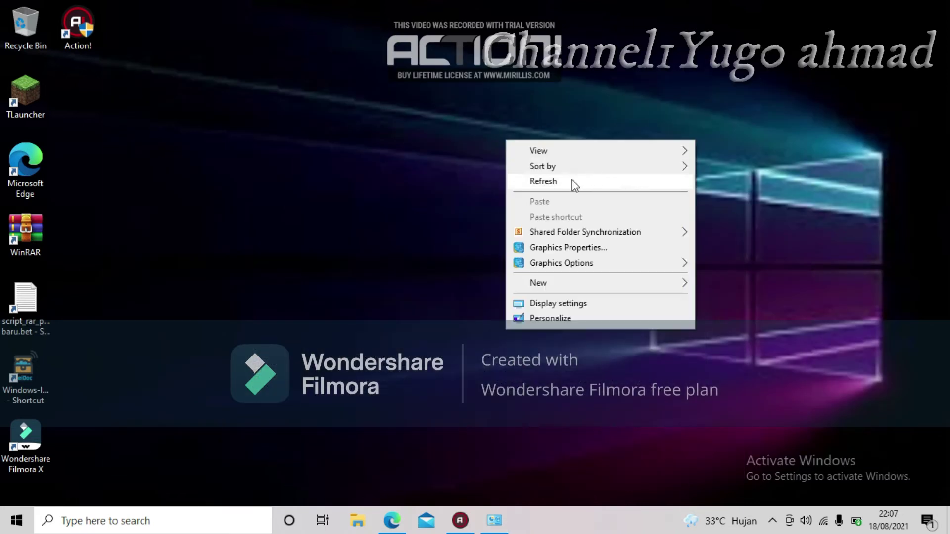
pyautogui.click(578, 181)
pyautogui.rightClick(340, 1)
pyautogui.click(412, 44)
pyautogui.rightClick(413, 46)
pyautogui.click(455, 87)
pyautogui.rightClick(456, 85)
pyautogui.click(509, 127)
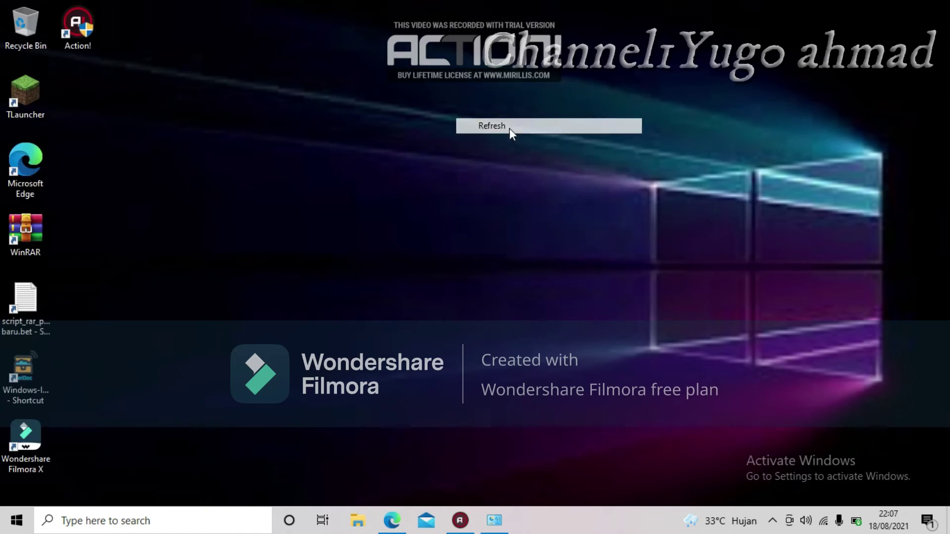
pyautogui.rightClick(246, 30)
pyautogui.click(307, 72)
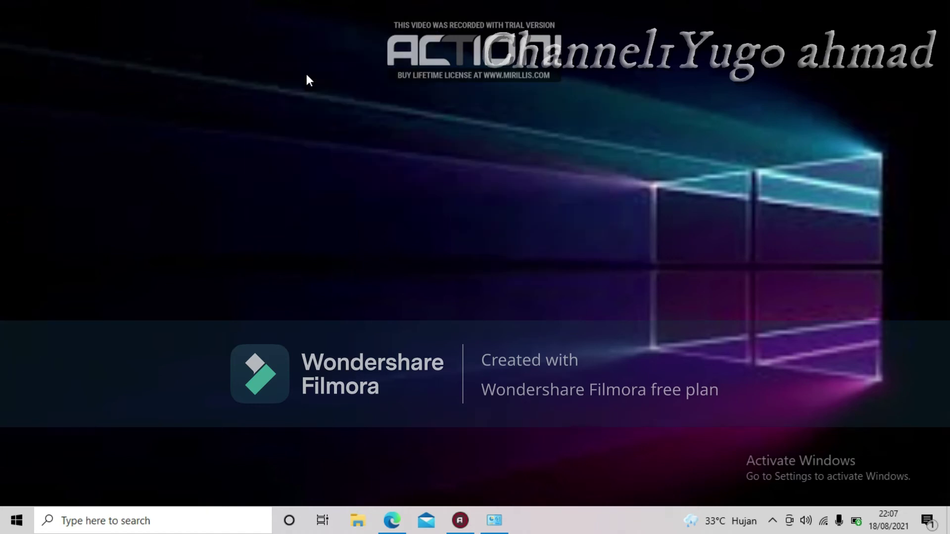
pyautogui.rightClick(306, 73)
pyautogui.click(350, 115)
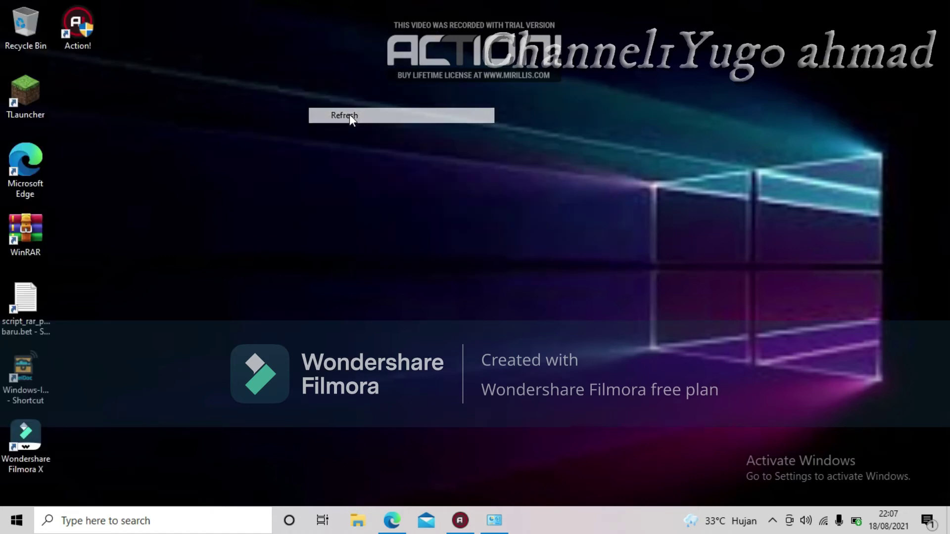
pyautogui.rightClick(113, 52)
pyautogui.click(153, 93)
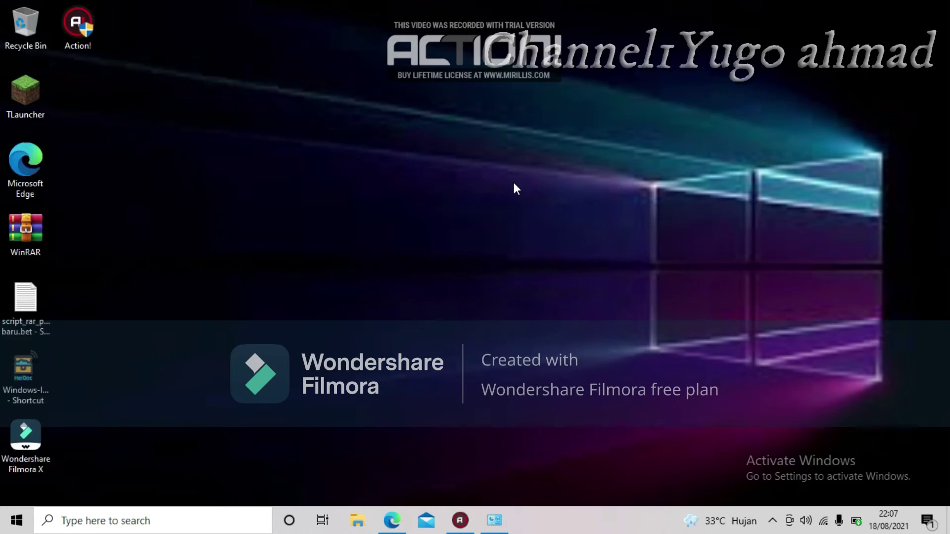
pyautogui.moveTo(460, 520)
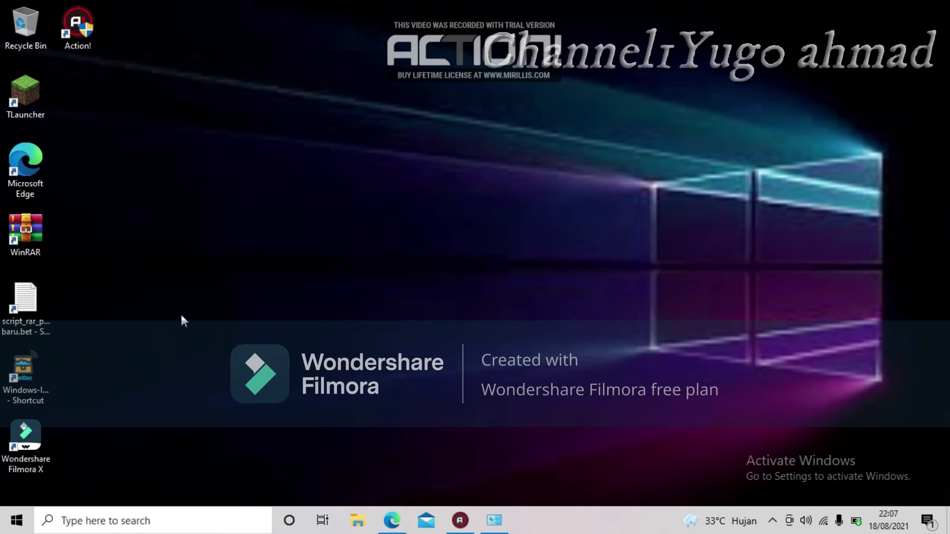
pyautogui.moveTo(494, 519)
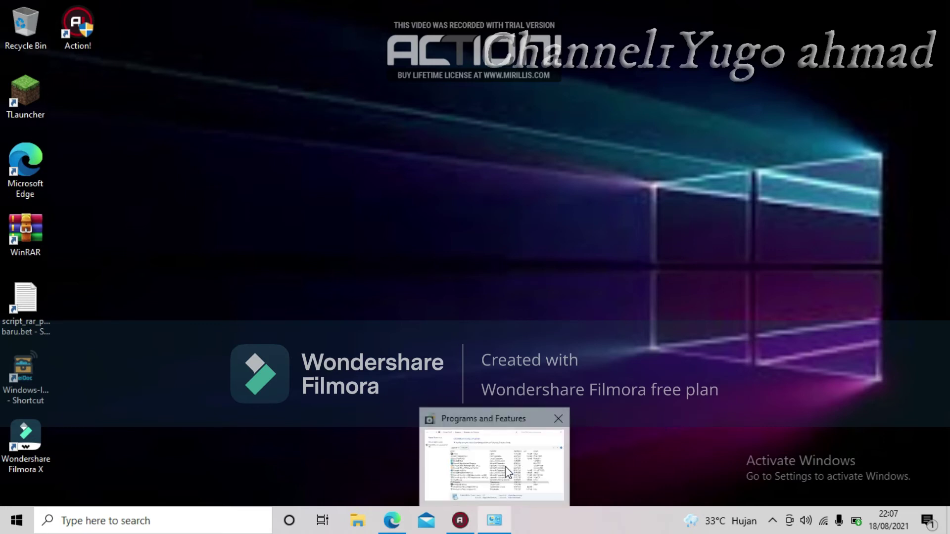
pyautogui.click(506, 467)
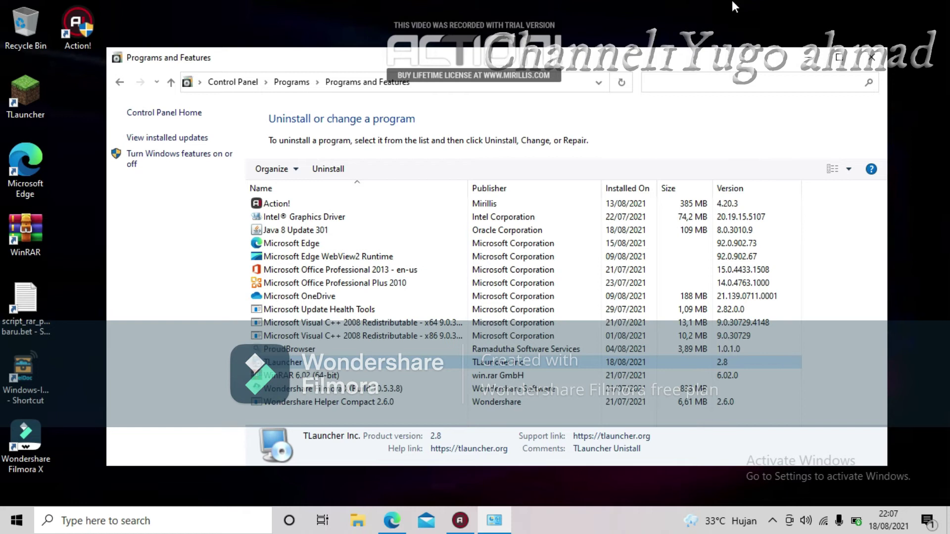
# Minimize the Programs and Features window and refresh the desktop repeatedly while waiting for the TLauncher uninstaller
pyautogui.click(817, 62)
pyautogui.rightClick(557, 11)
pyautogui.click(614, 59)
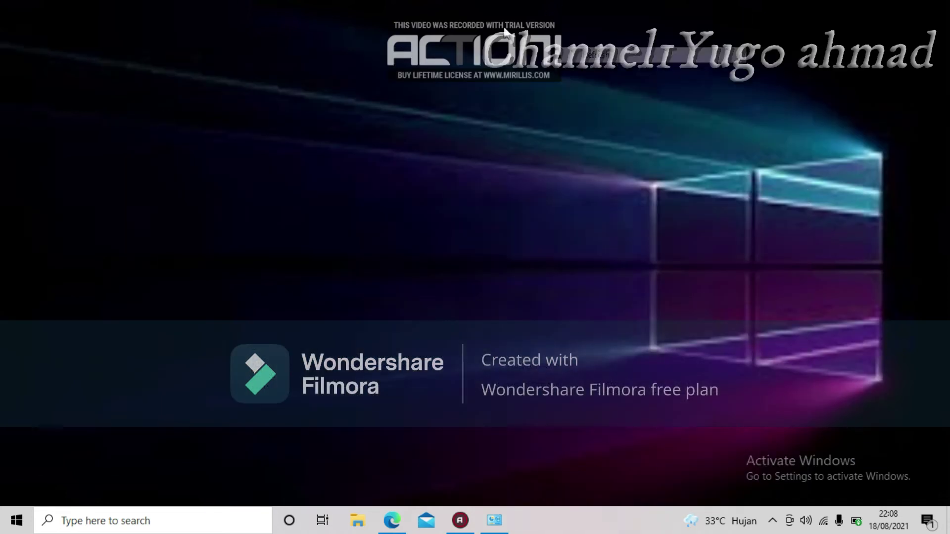
pyautogui.rightClick(446, 3)
pyautogui.click(519, 47)
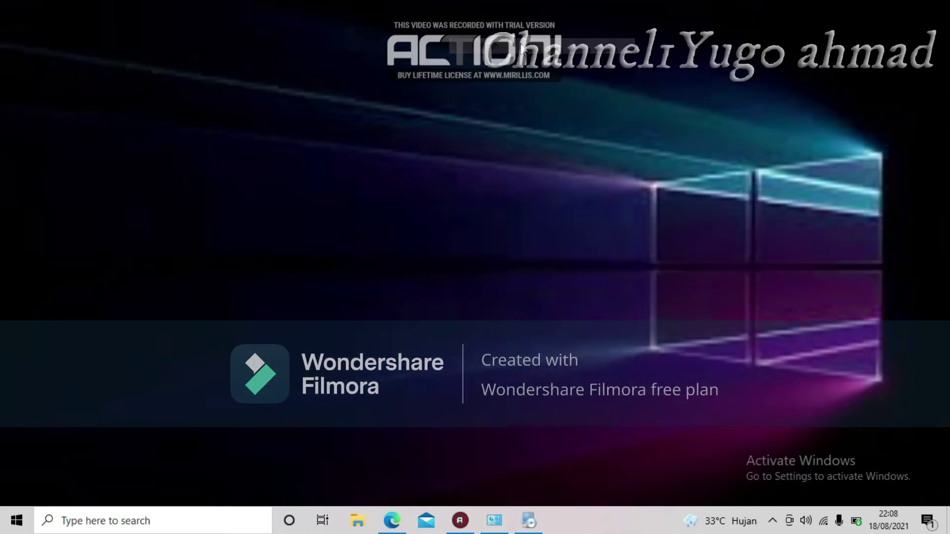
pyautogui.rightClick(519, 44)
pyautogui.click(593, 97)
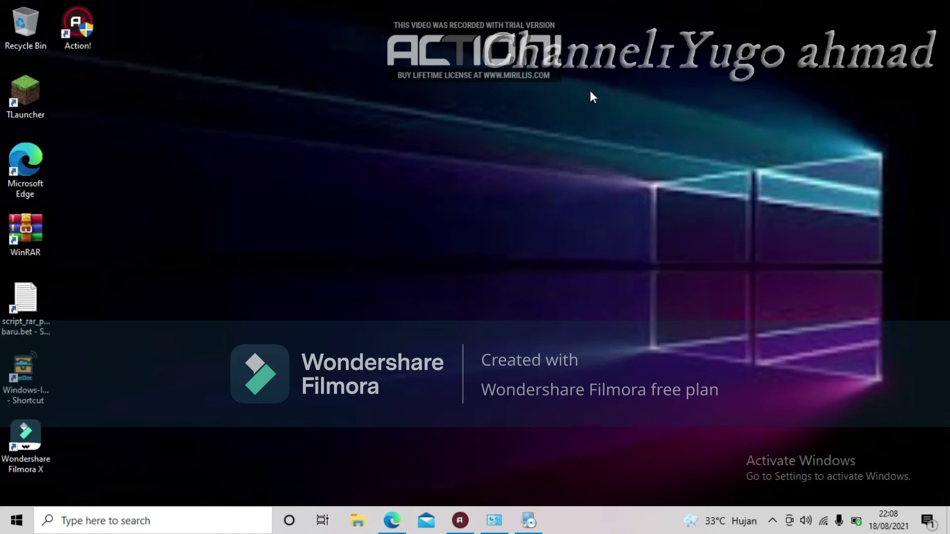
pyautogui.rightClick(590, 91)
pyautogui.click(651, 134)
pyautogui.rightClick(636, 1)
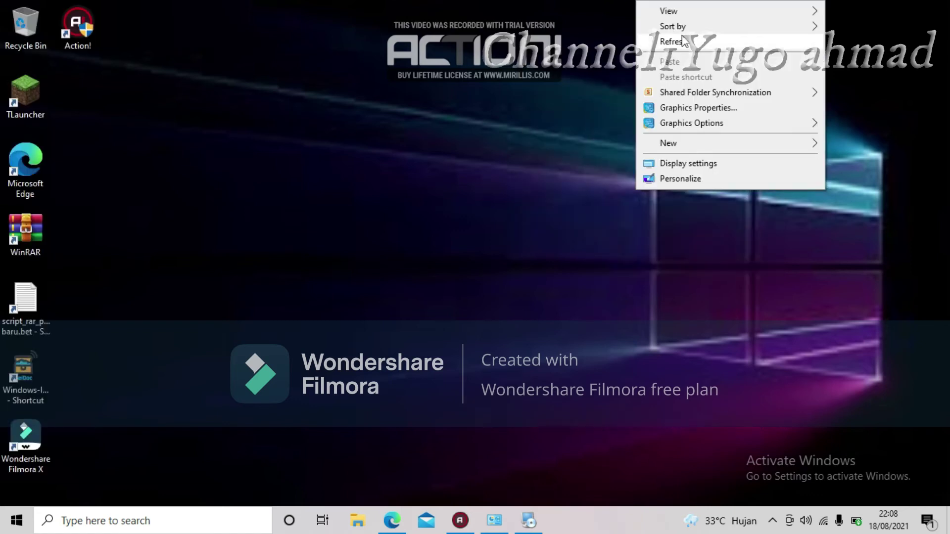
pyautogui.click(690, 45)
pyautogui.rightClick(691, 45)
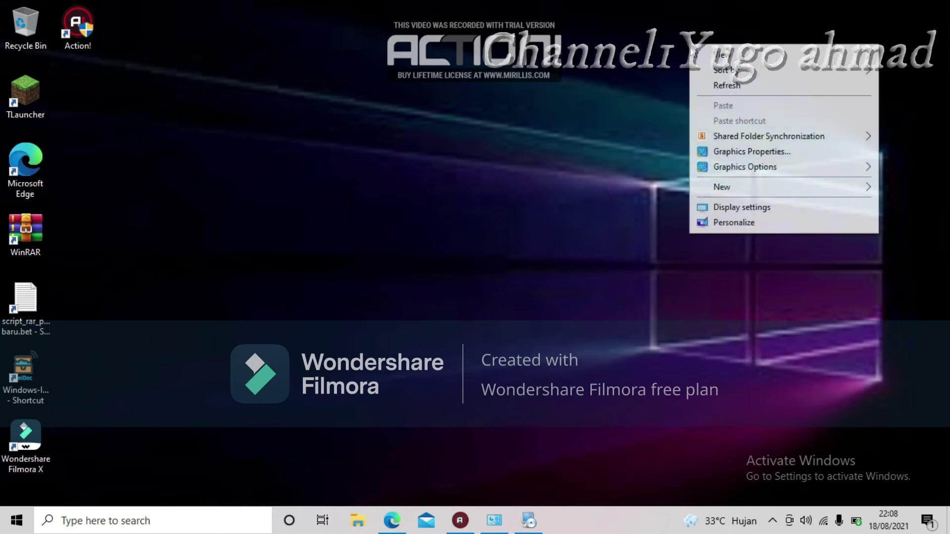
pyautogui.click(735, 85)
pyautogui.rightClick(733, 81)
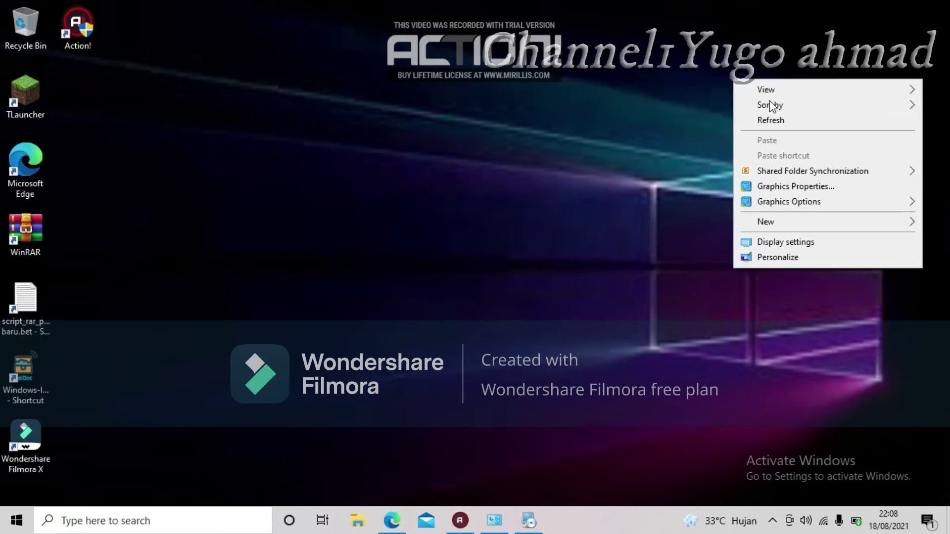
pyautogui.click(787, 128)
pyautogui.rightClick(788, 128)
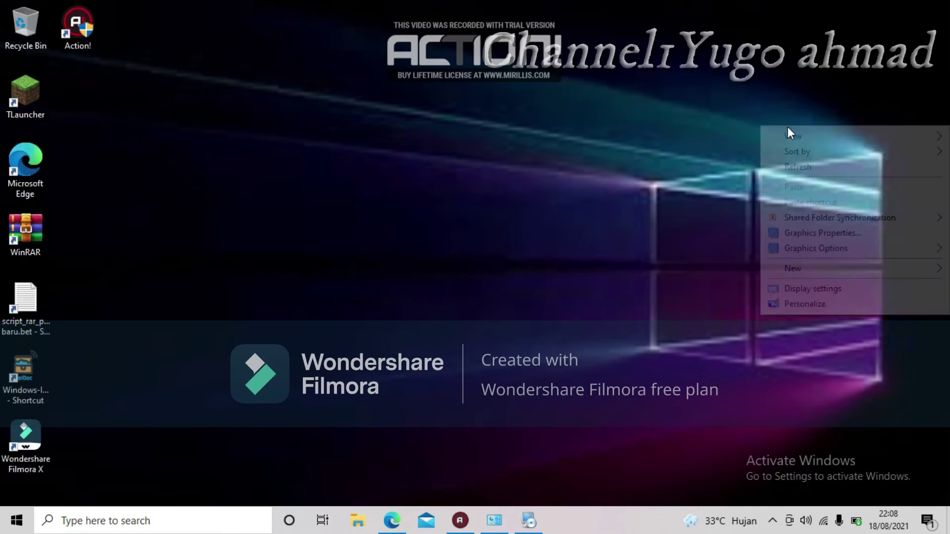
pyautogui.click(802, 167)
pyautogui.rightClick(807, 171)
pyautogui.click(821, 206)
pyautogui.rightClick(684, 32)
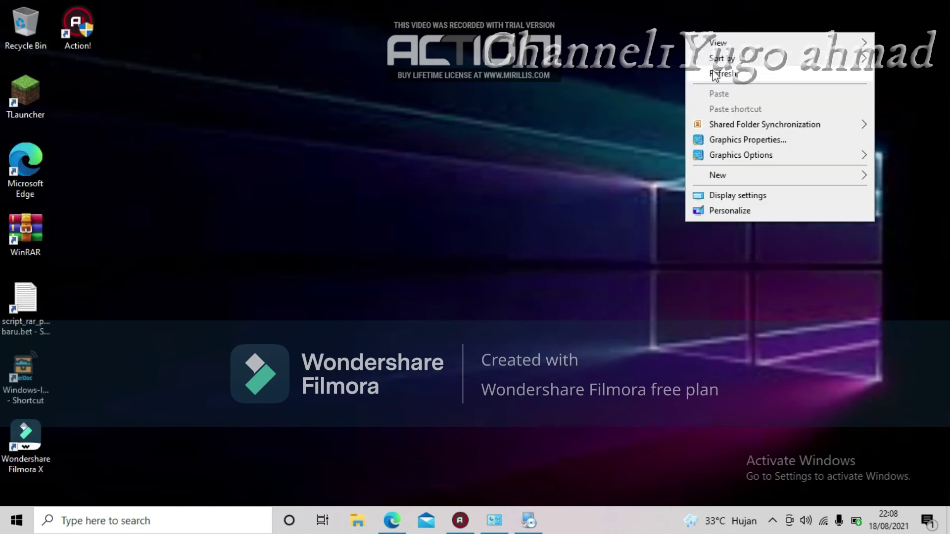
pyautogui.click(715, 71)
pyautogui.rightClick(713, 72)
pyautogui.click(780, 116)
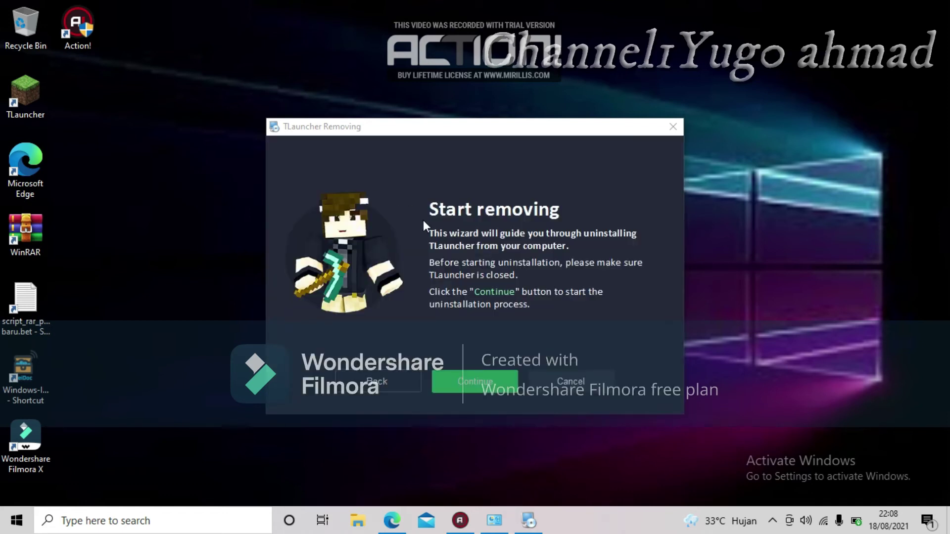
# Continue through the TLauncher removal wizard and complete it
pyautogui.click(478, 384)
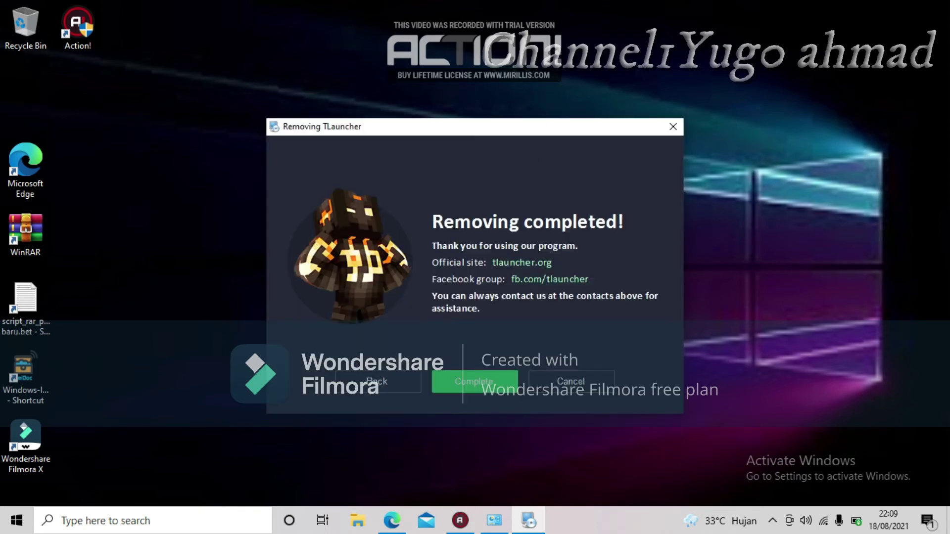
pyautogui.click(484, 388)
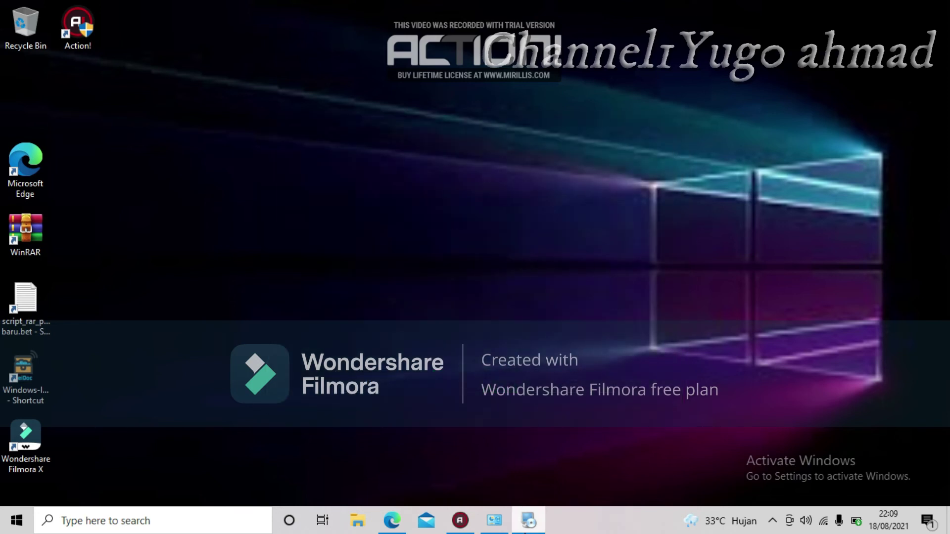
pyautogui.moveTo(529, 522)
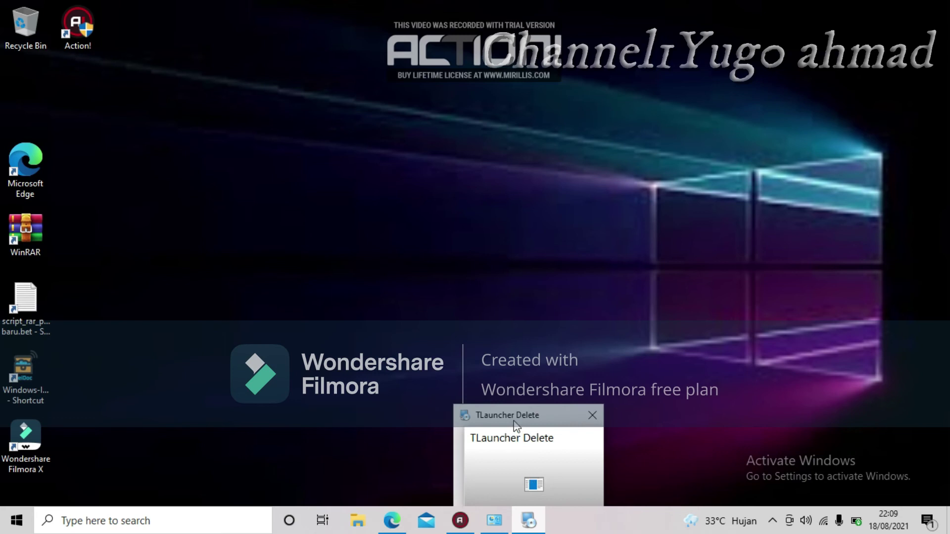